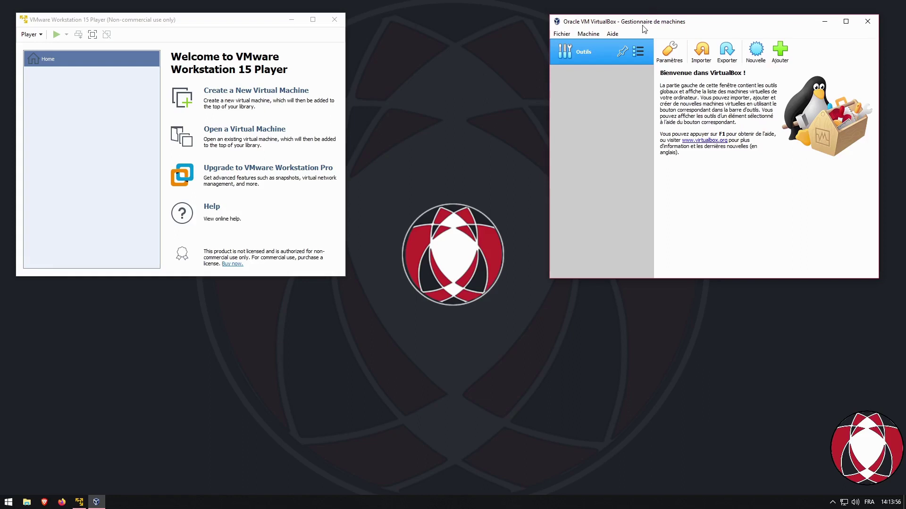
drag(645, 22, 645, 20)
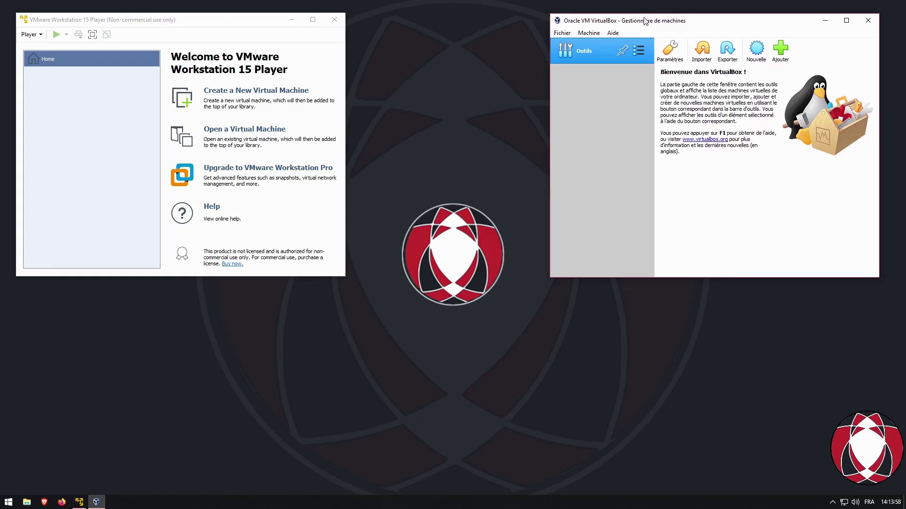
click(230, 31)
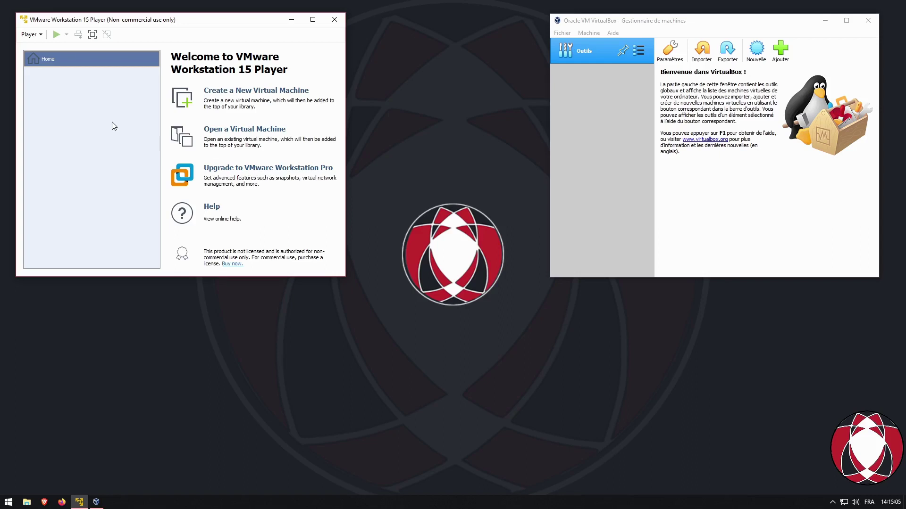
click(675, 24)
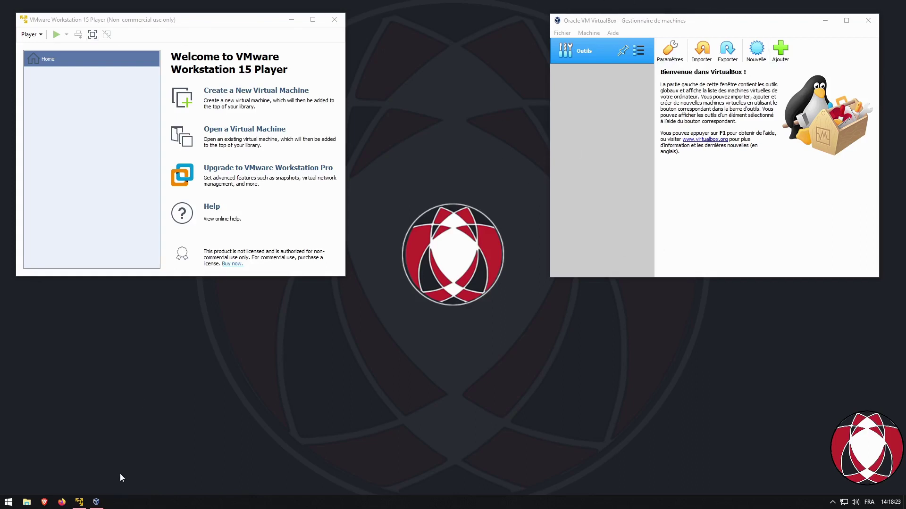
Open the Windows system properties from Ce PC, examine the processor, memory and system type, and close them
click(27, 502)
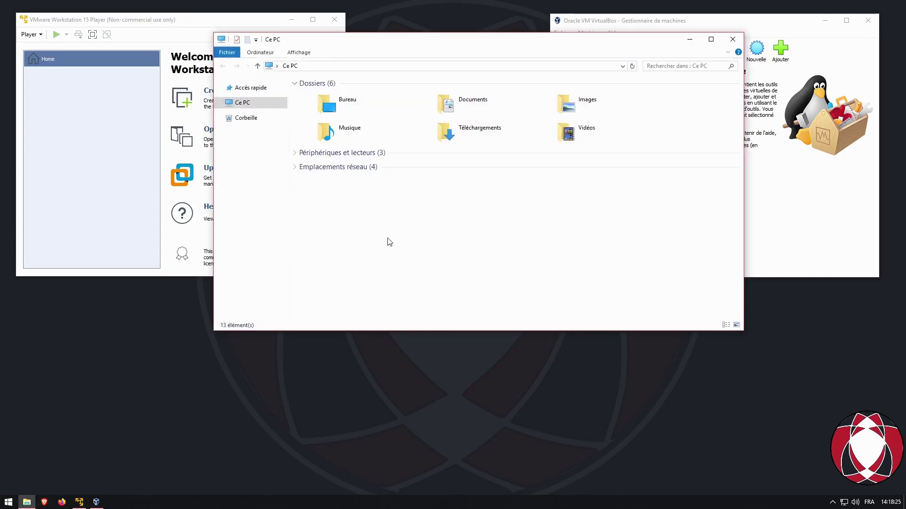
right_click(449, 238)
click(480, 337)
click(732, 40)
drag(309, 195, 504, 151)
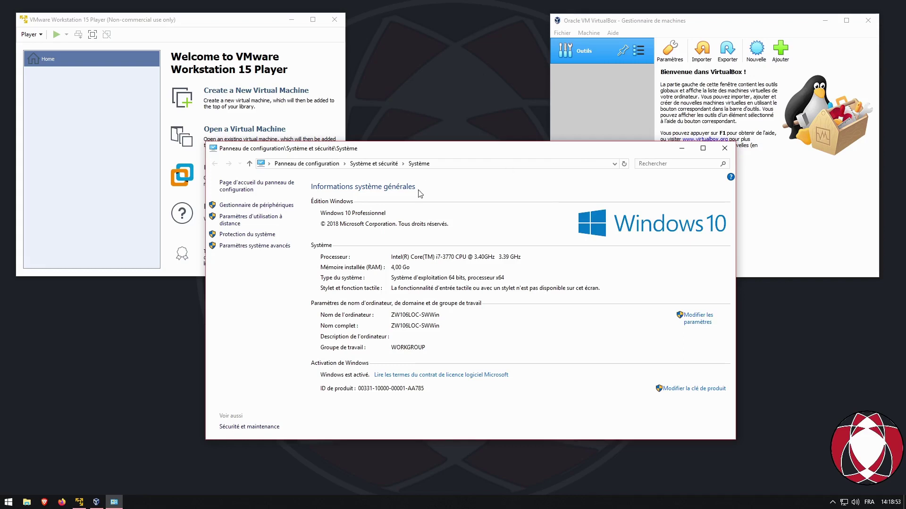
drag(461, 147, 450, 184)
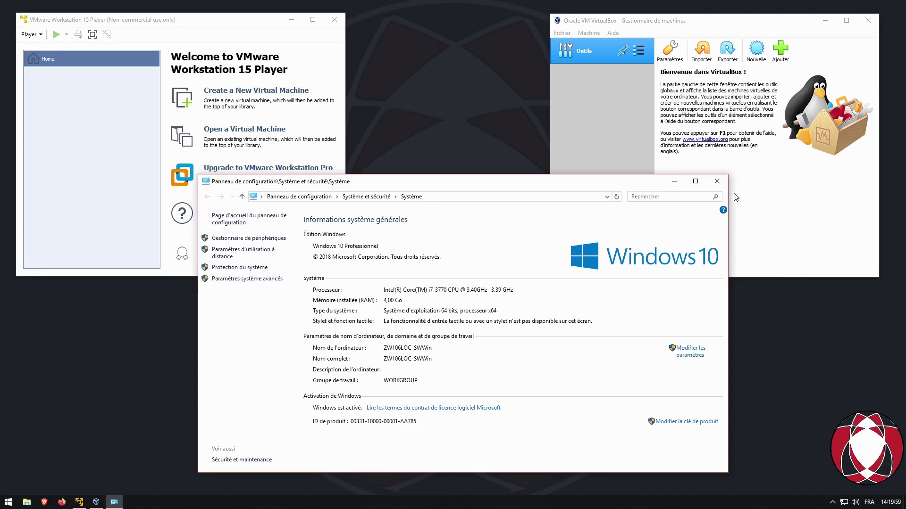
click(717, 181)
Start creating a new virtual machine in VirtualBox and examine the Microsoft Windows versions offered for the guest
click(756, 50)
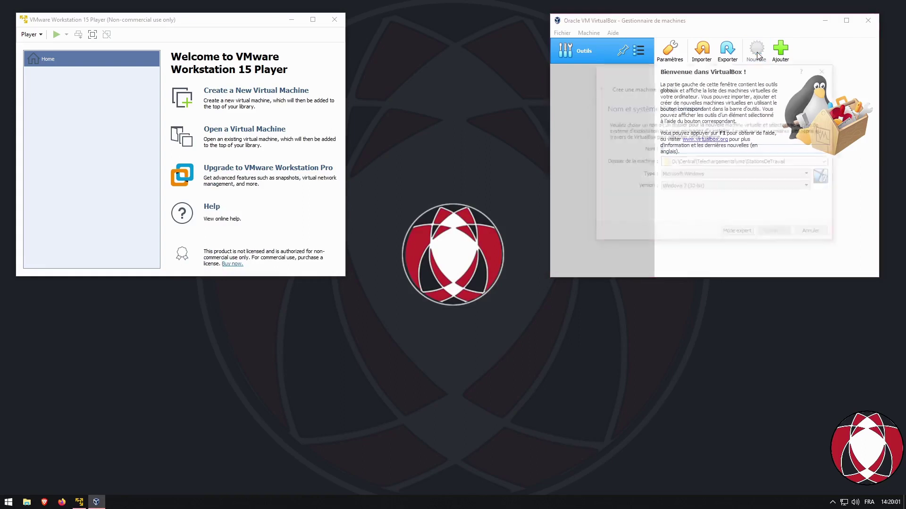
click(701, 187)
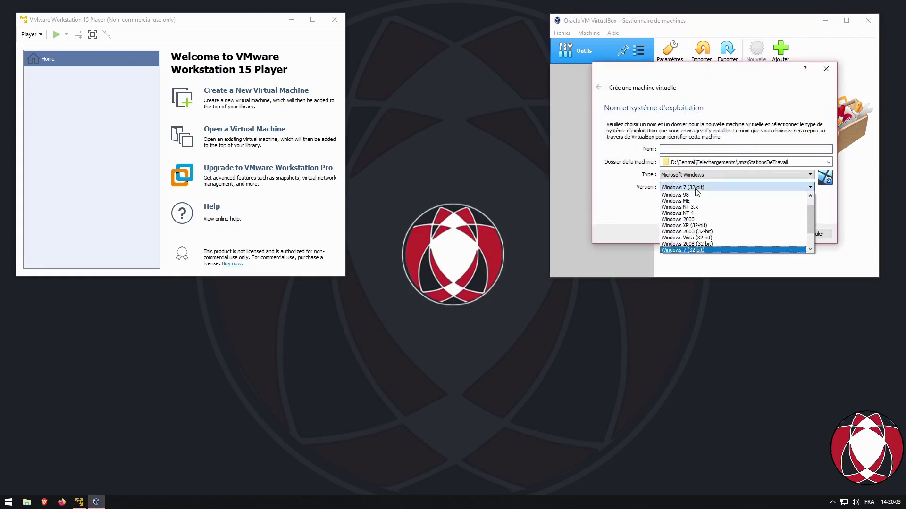
scroll(759, 233, up, 1)
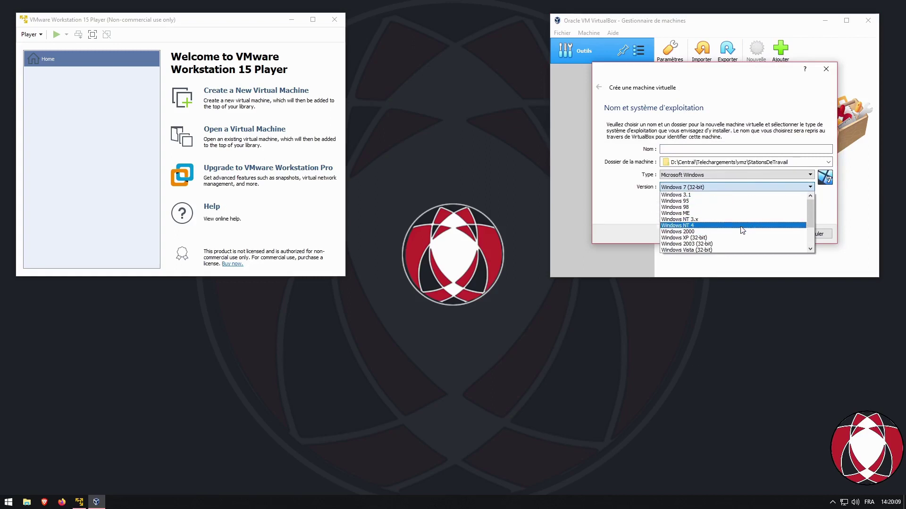
scroll(727, 226, down, 2)
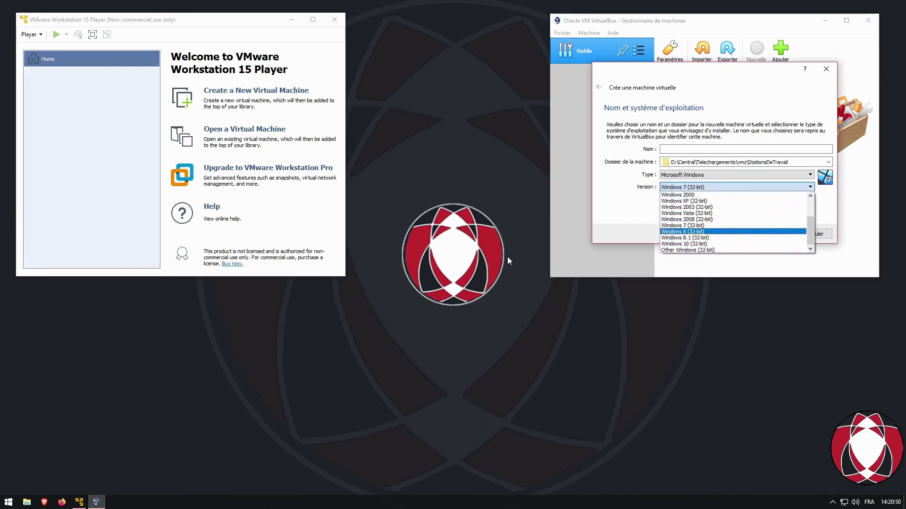
Check the host's system type in the Windows system properties again, and close both that window and Ce PC
click(27, 503)
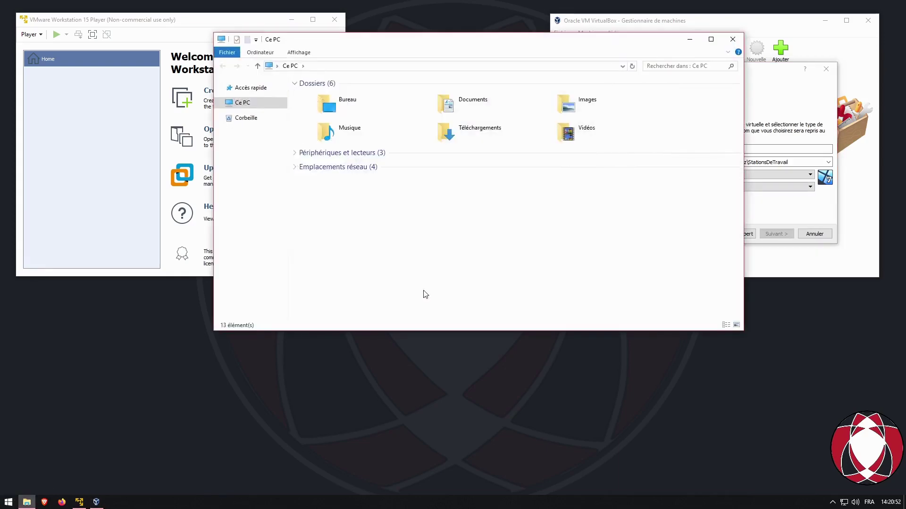
right_click(484, 239)
click(532, 341)
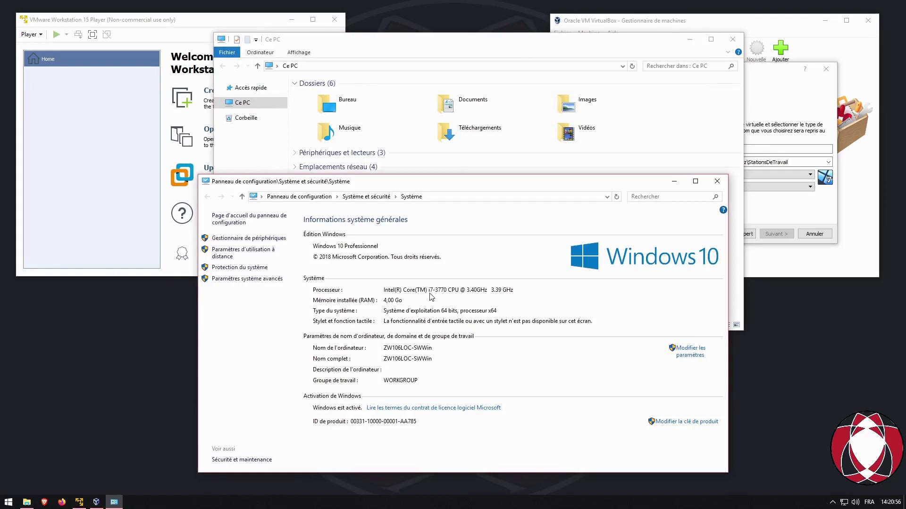
click(717, 182)
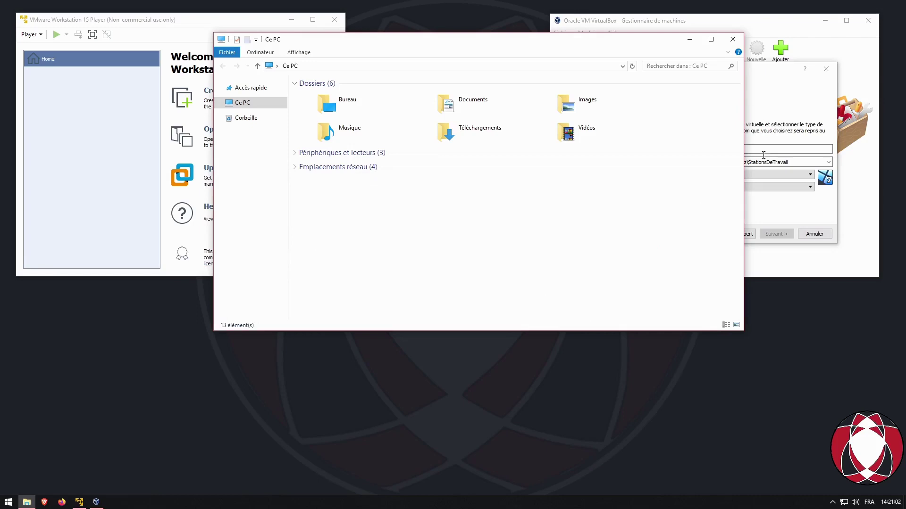
click(731, 43)
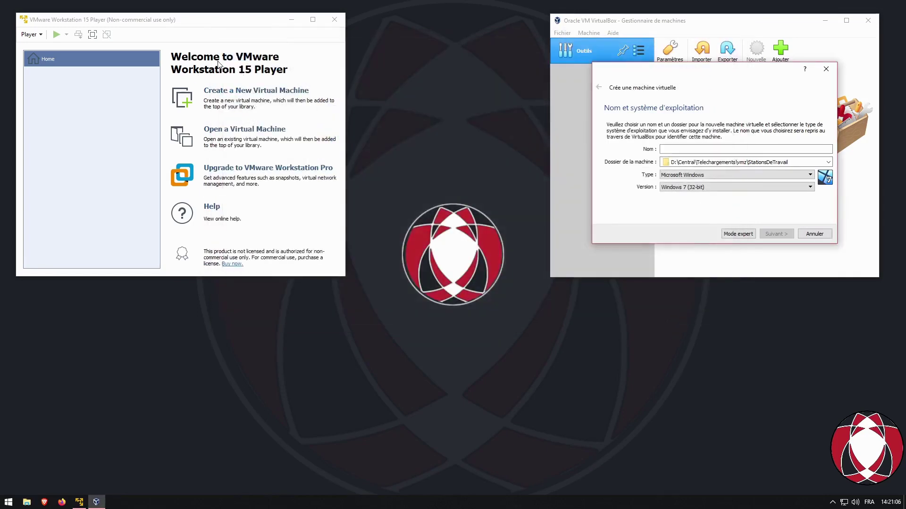
In VMware's new virtual machine wizard, choose to install the operating system later, examine the Windows versions offered, and cancel both creation wizards
click(243, 92)
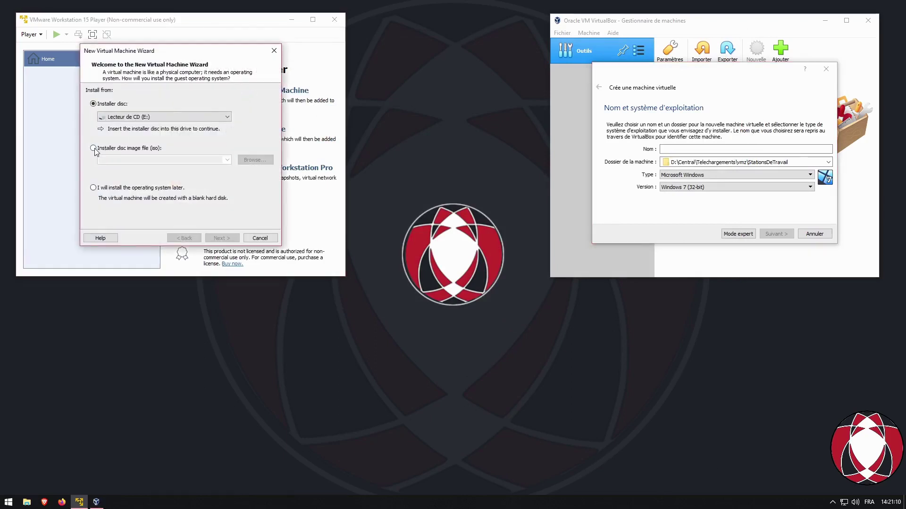
click(94, 148)
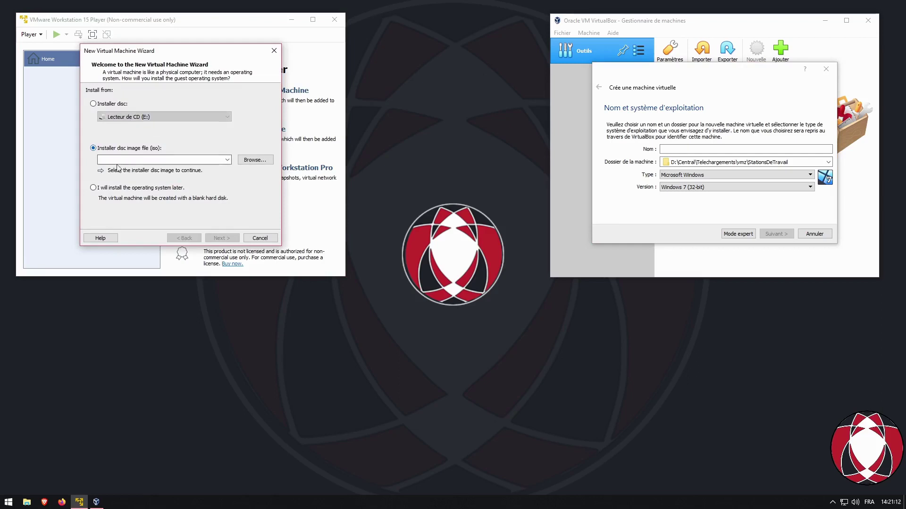
click(94, 188)
click(221, 238)
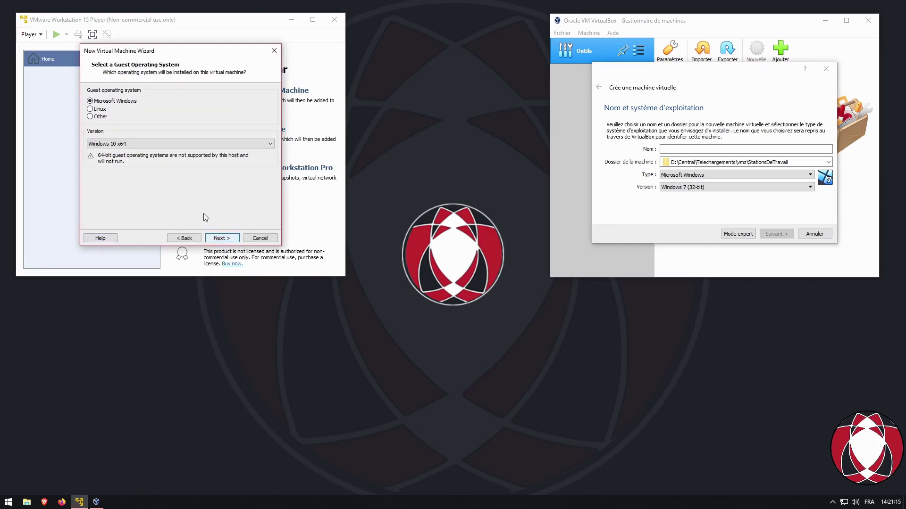
click(114, 144)
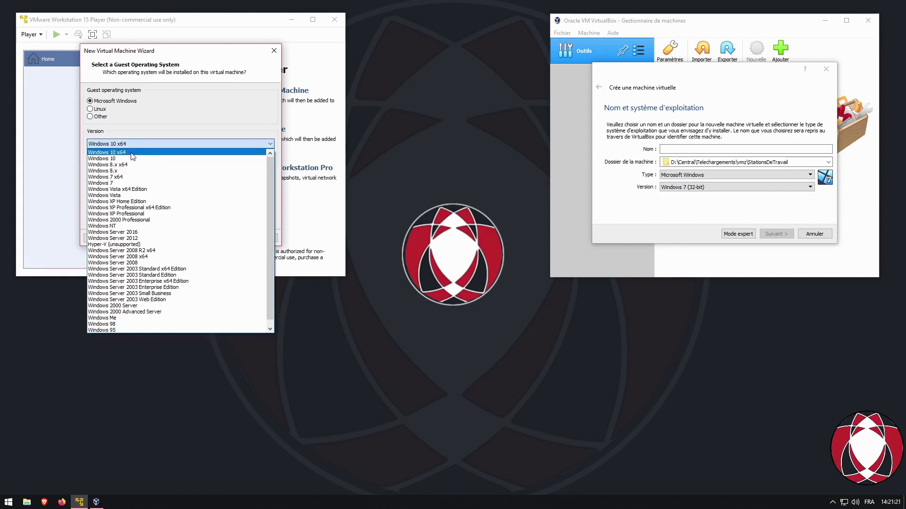
click(204, 30)
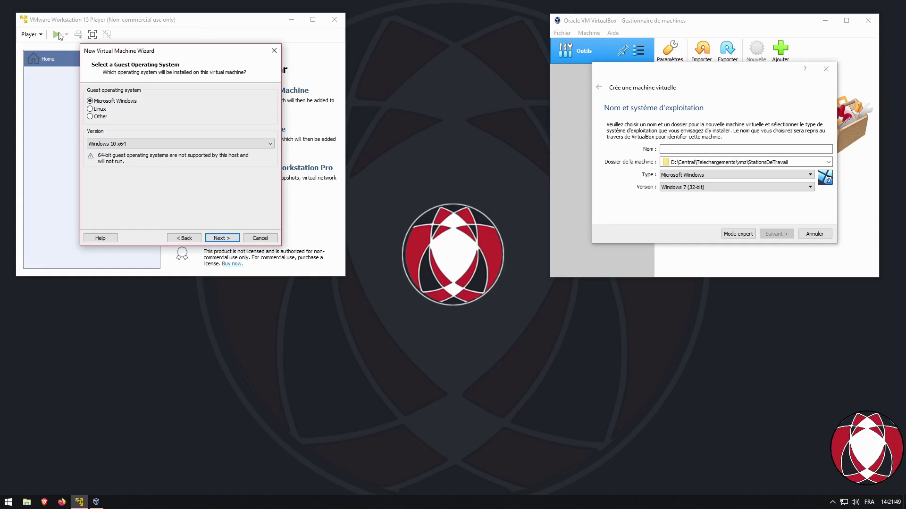
click(258, 238)
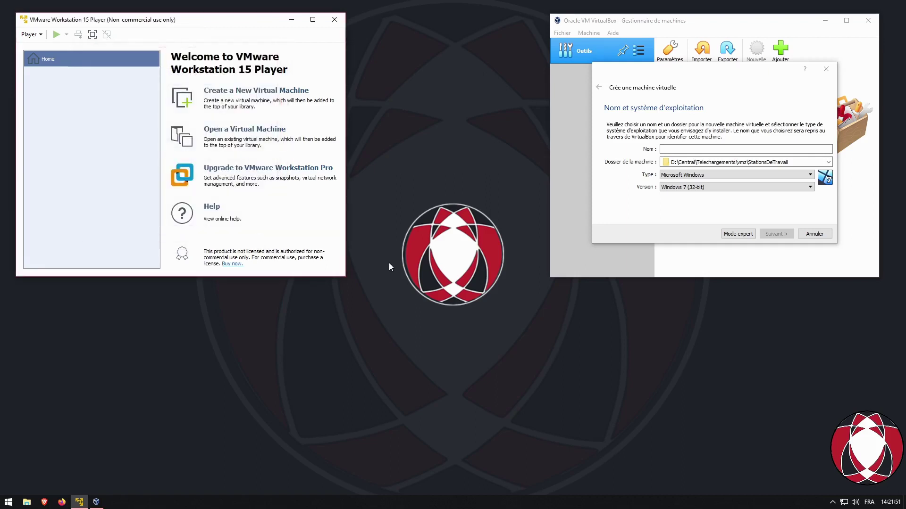
click(816, 234)
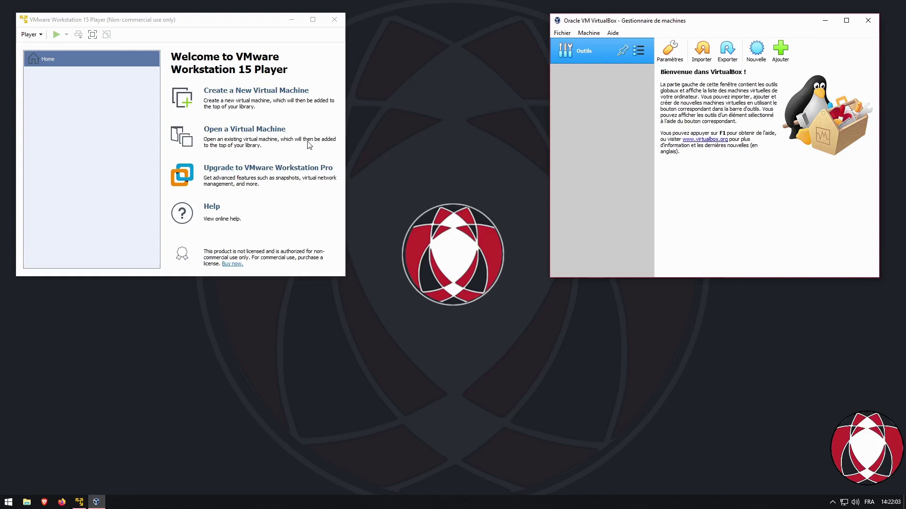
Close VMware Workstation Player and move the VirtualBox manager window to the desktop's upper-left area
click(341, 19)
drag(699, 23, 343, 65)
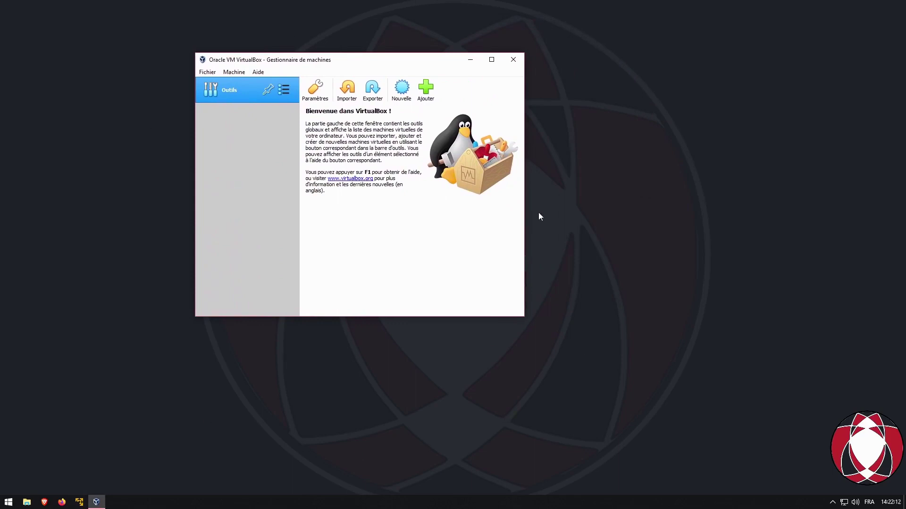
drag(332, 61, 172, 62)
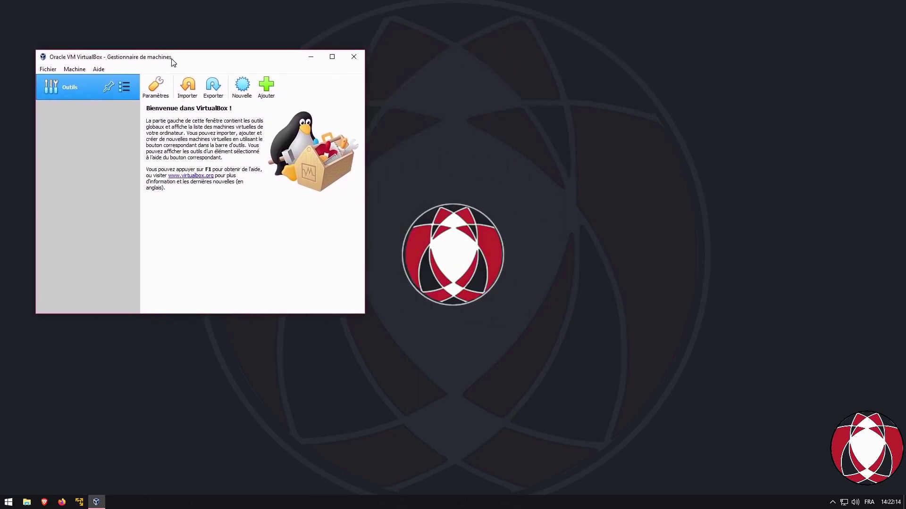